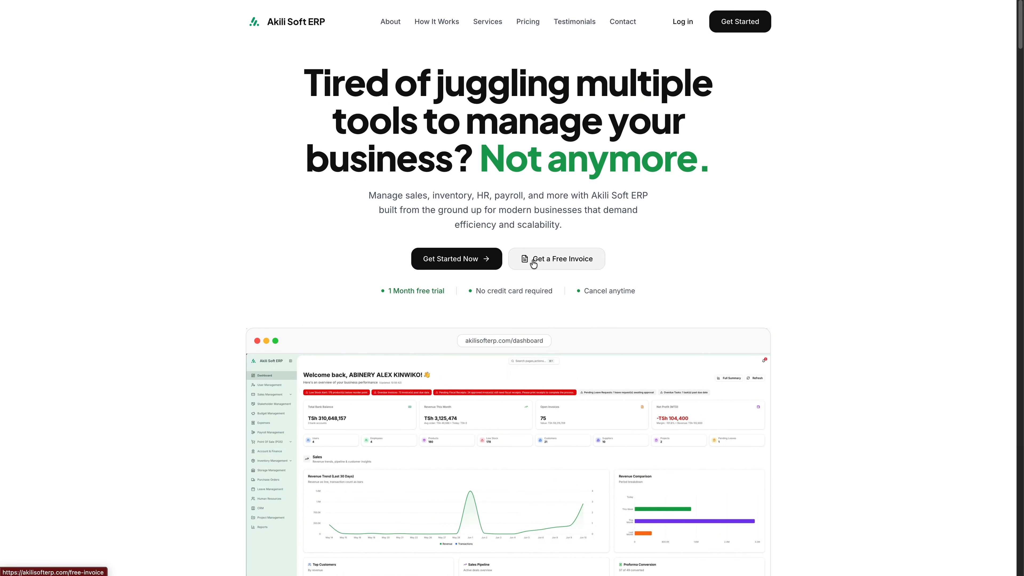
# Open the free invoice generator and enter Dalabells as the company name.
pyautogui.click(533, 263)
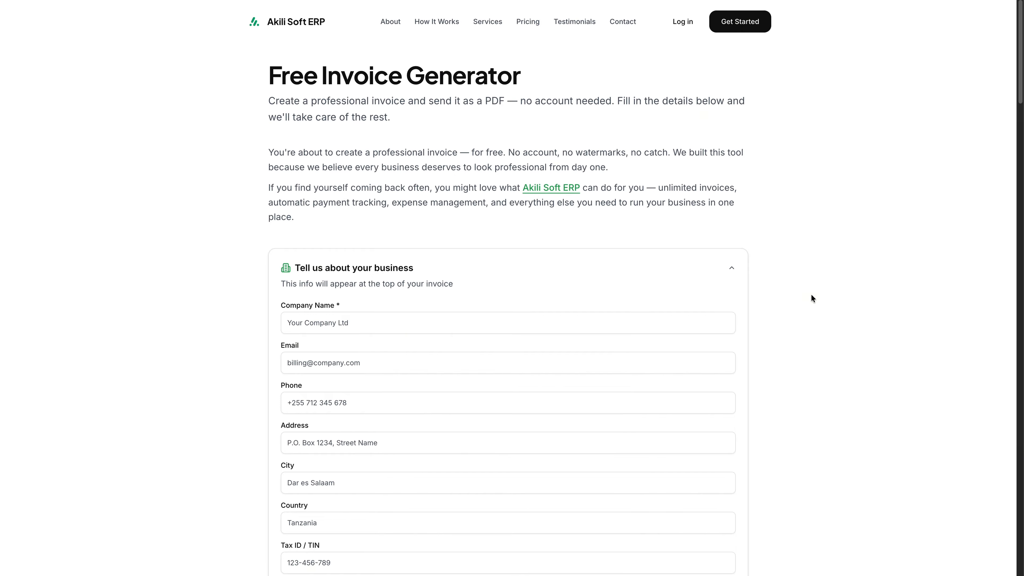
pyautogui.scroll(-1, 809, 294)
pyautogui.scroll(-3, 800, 299)
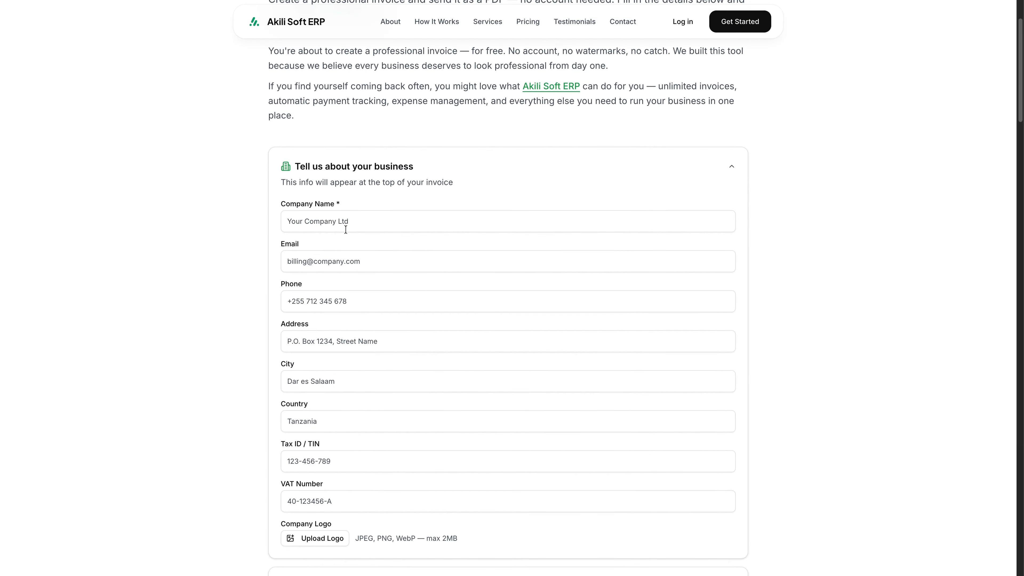
pyautogui.click(349, 224)
pyautogui.write('Da')
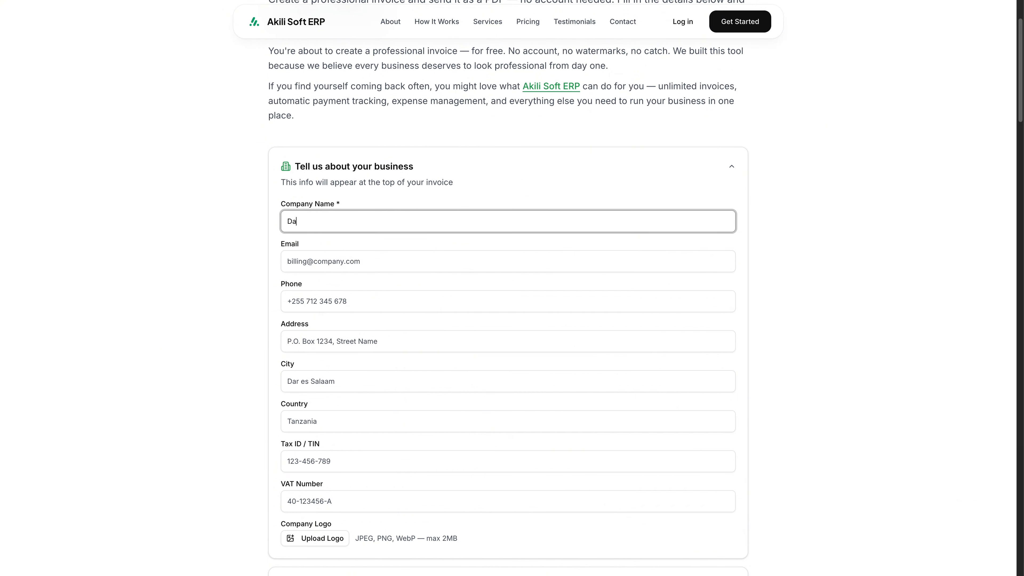
pyautogui.write('labells')
# Fill in the business's e-mail address in the company details.
pyautogui.click(466, 267)
pyautogui.write('jo')
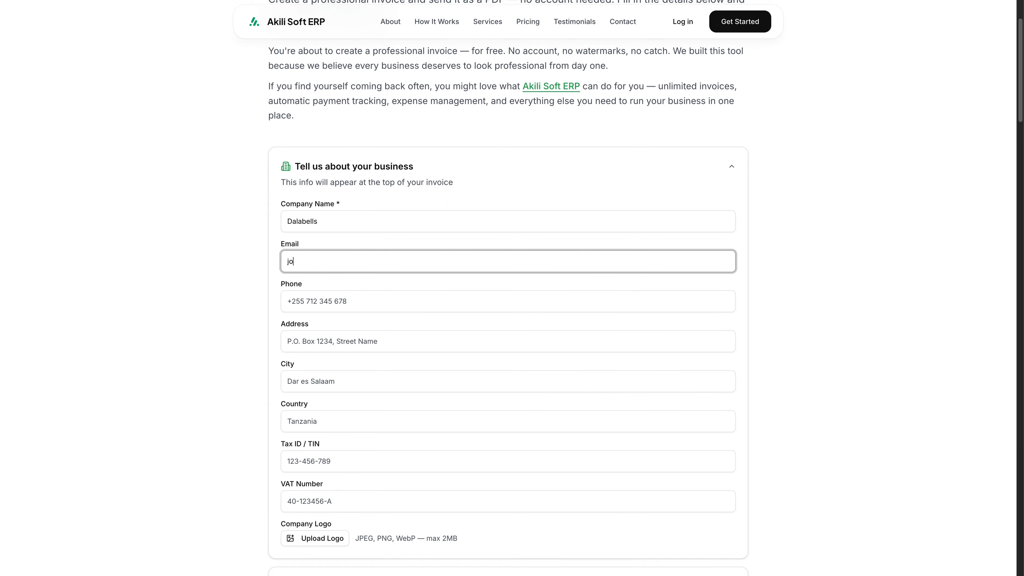
pyautogui.write('hn')
pyautogui.write('@doe')
pyautogui.write('@com')
pyautogui.press('BackSpace')
pyautogui.press('BackSpace')
pyautogui.press('BackSpace')
pyautogui.press('BackSpace')
pyautogui.write('.com')
# Fill in the business's phone number and street address in the company details.
pyautogui.click(480, 305)
pyautogui.write('+')
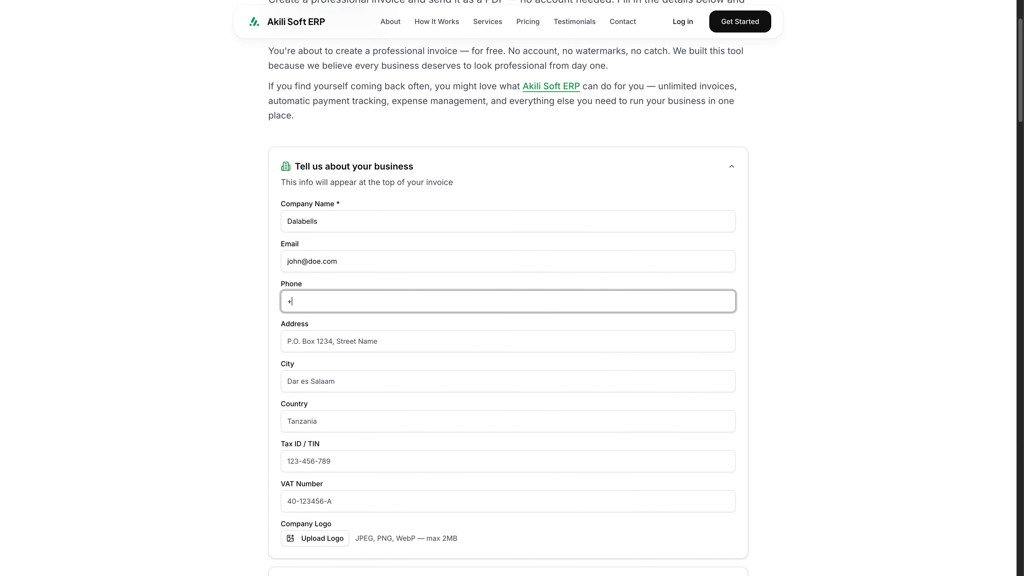
pyautogui.write('255 123 456 789')
pyautogui.click(428, 346)
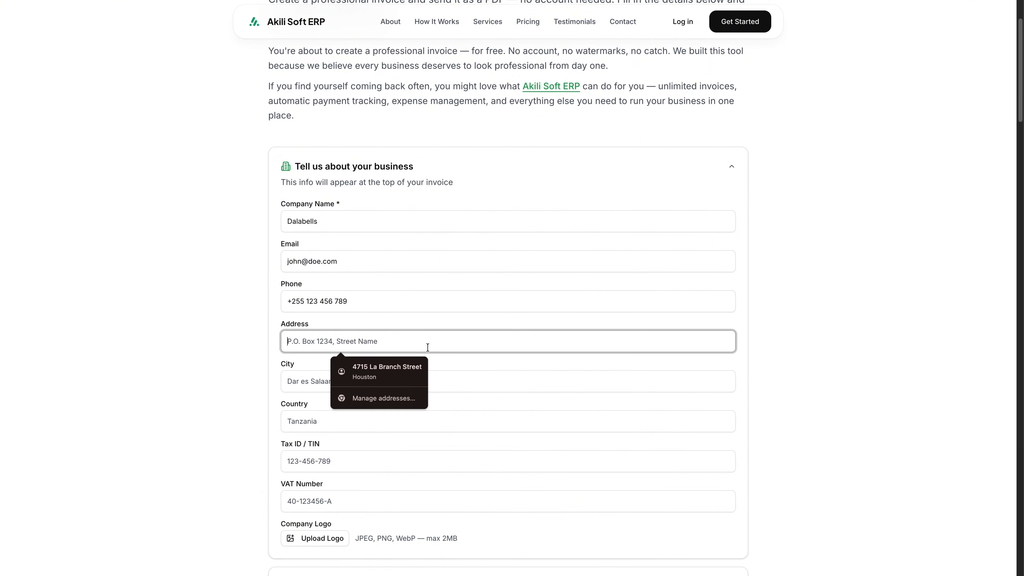
pyautogui.write('anywher')
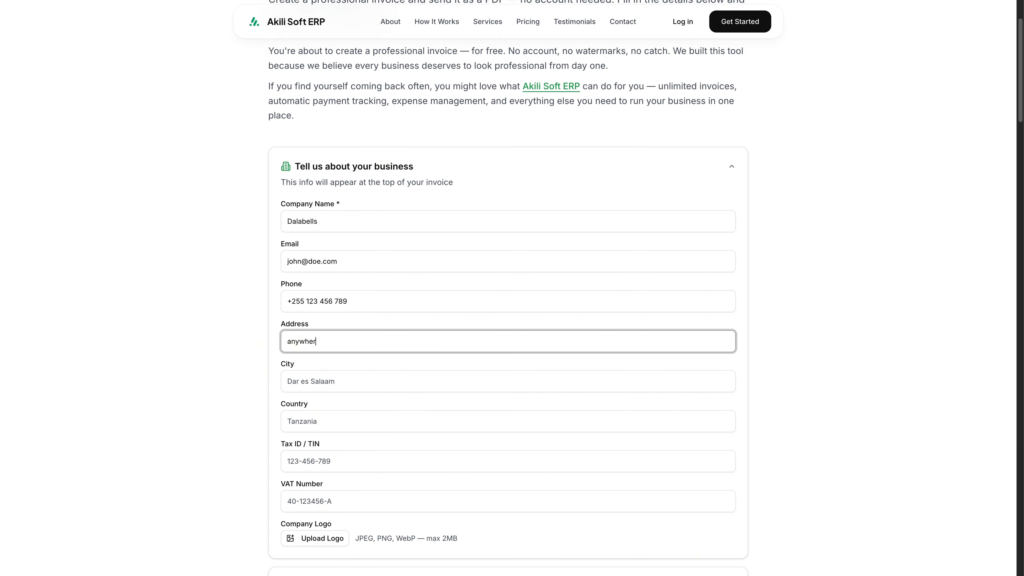
pyautogui.write('e, anywhere')
# Set the business's city to World and country to Anywhere, leaving the tax ID and VAT number blank.
pyautogui.click(433, 383)
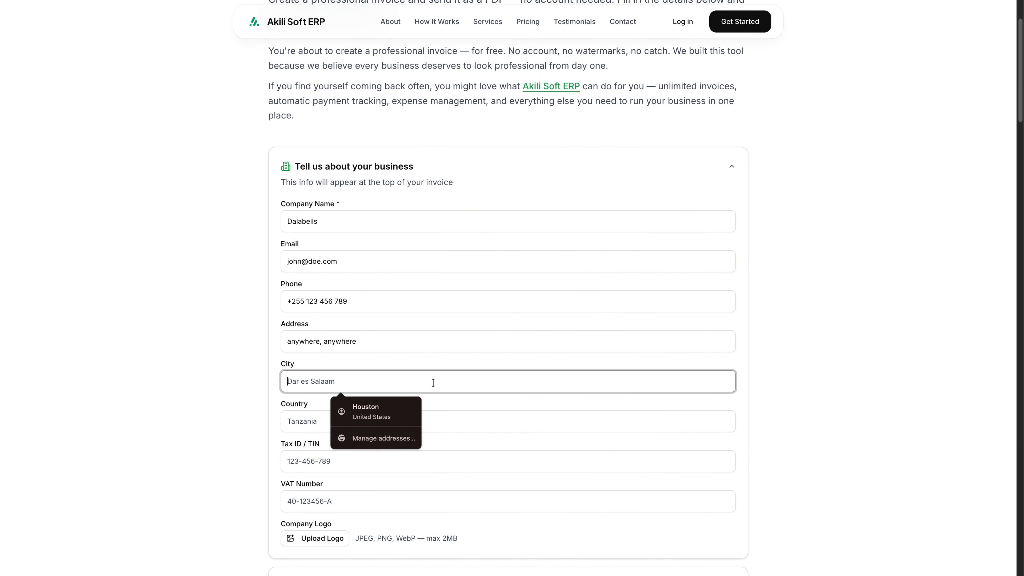
pyautogui.write('World')
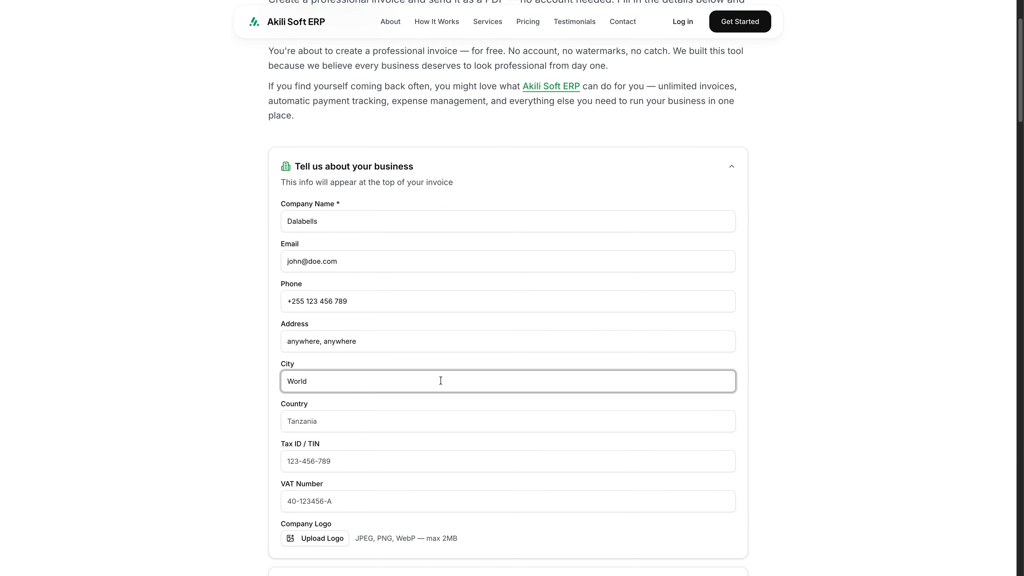
pyautogui.click(412, 424)
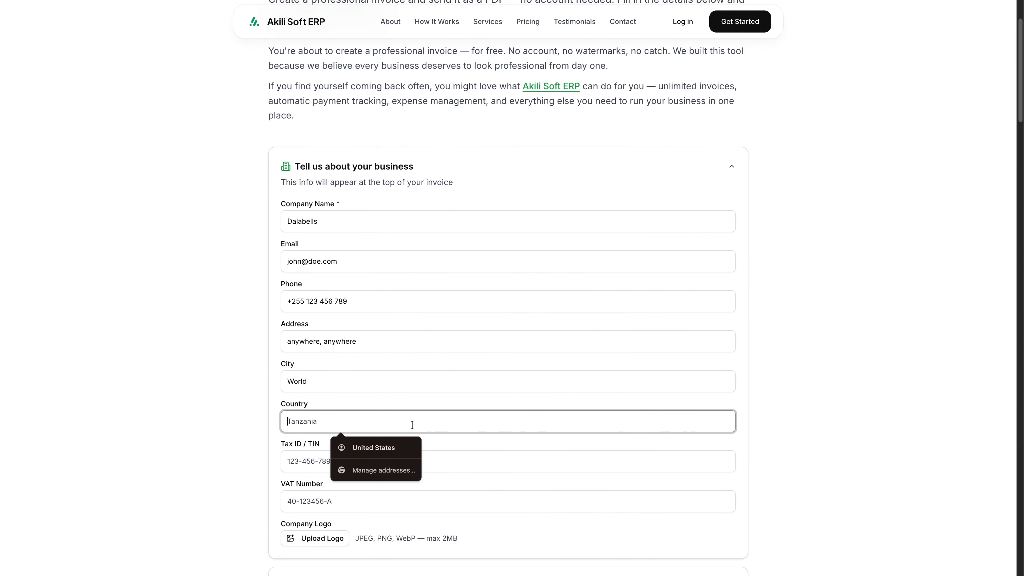
pyautogui.write('Anywhere')
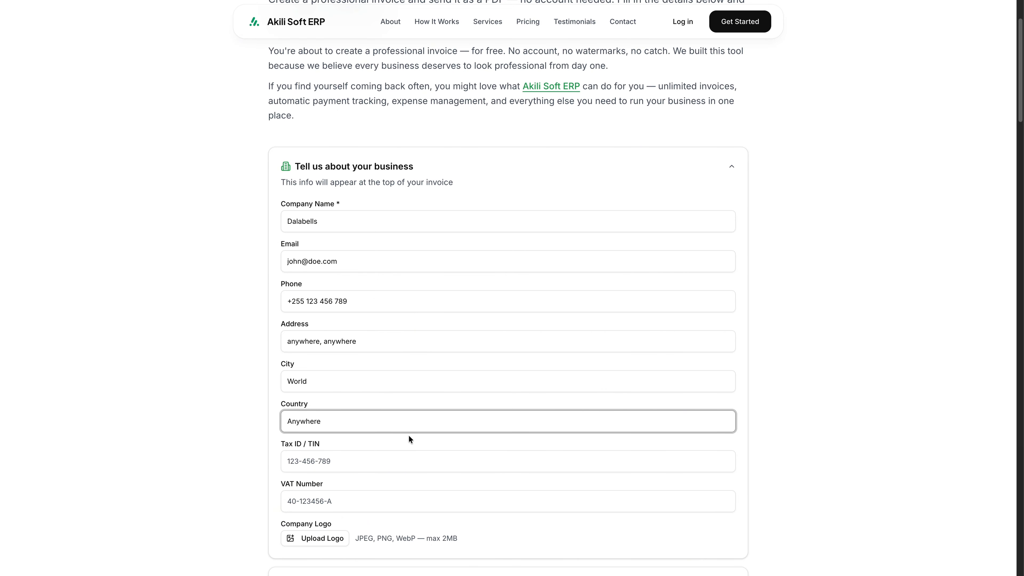
pyautogui.click(397, 470)
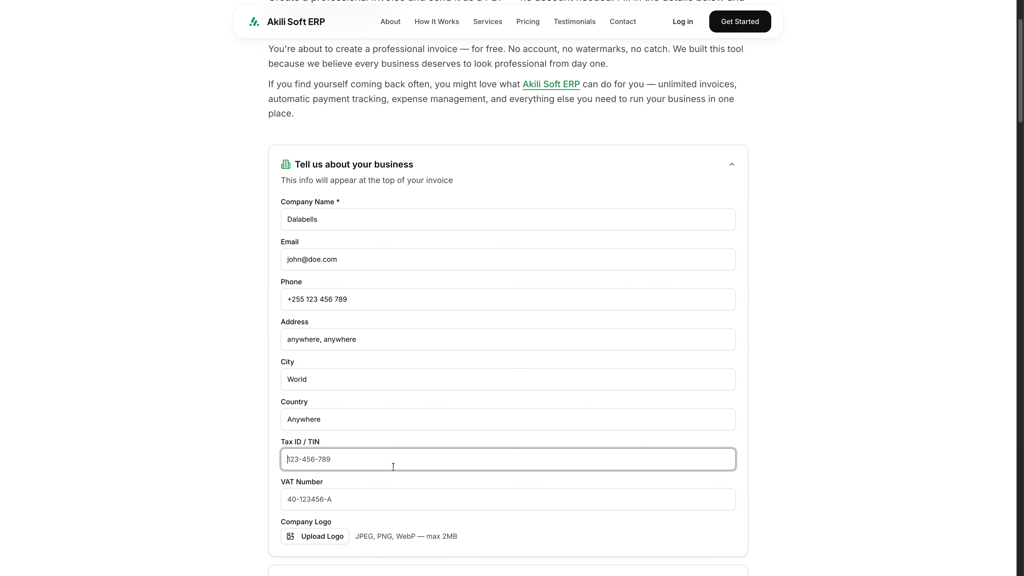
pyautogui.click(356, 497)
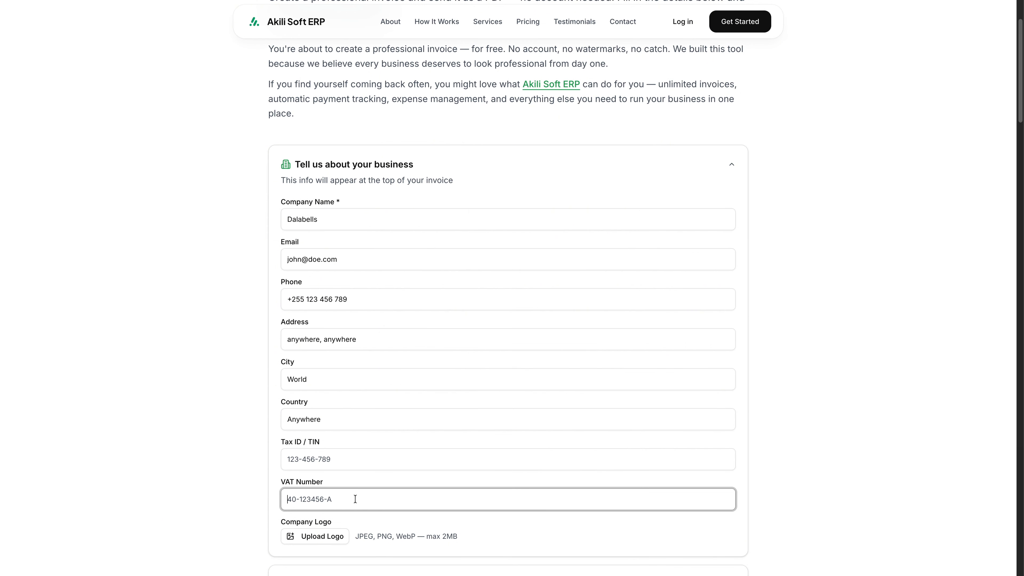
# Upload face 1.png from the akili soft folder as the company logo.
pyautogui.scroll(-4, 356, 499)
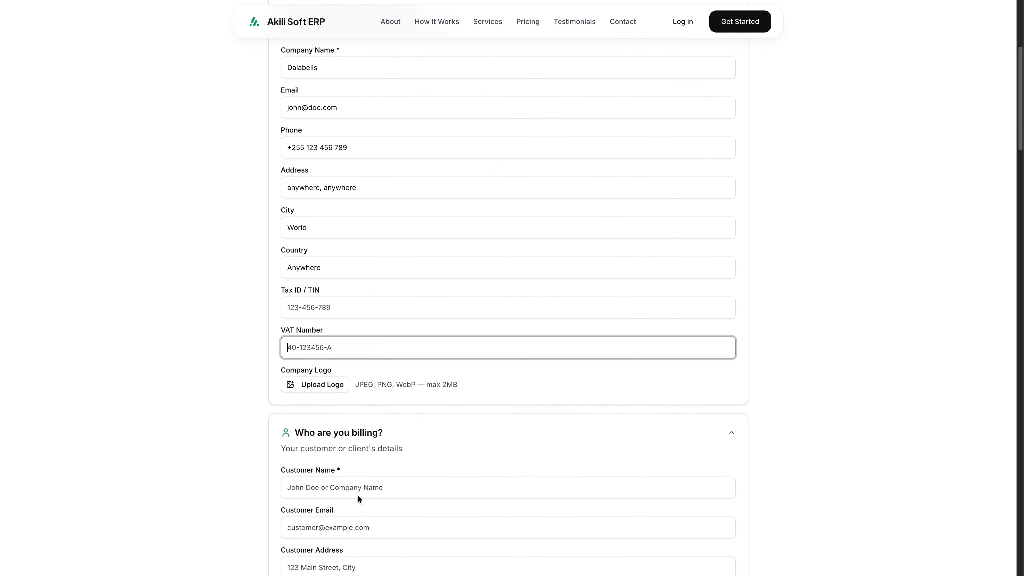
pyautogui.click(329, 384)
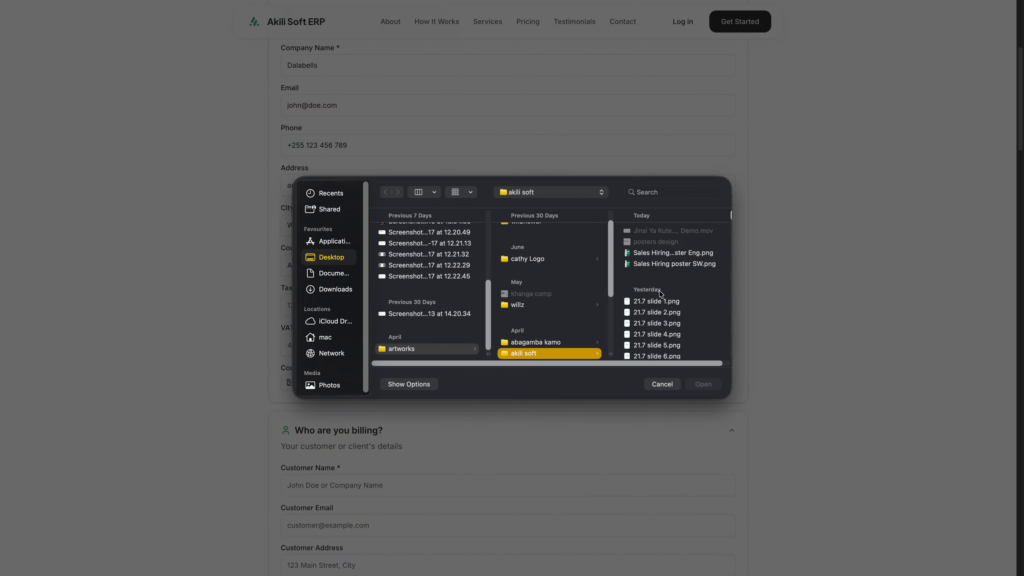
pyautogui.scroll(-10, 694, 295)
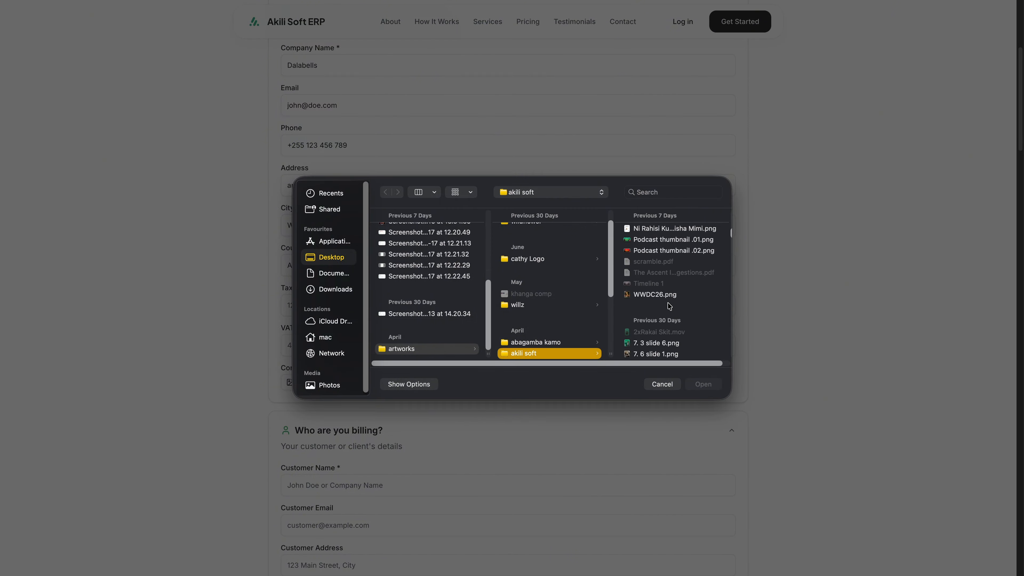
pyautogui.scroll(-3, 670, 308)
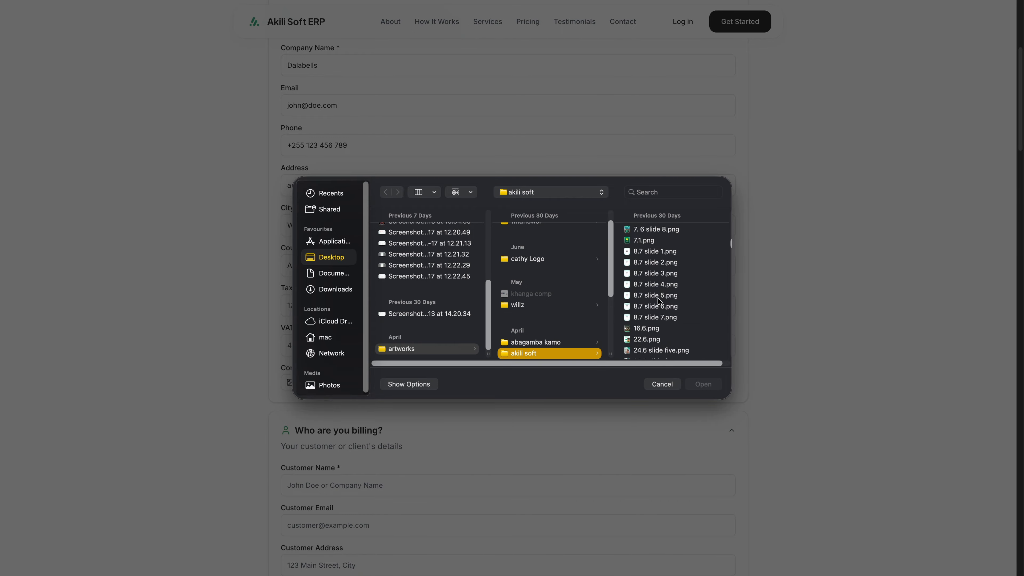
pyautogui.scroll(-2, 659, 301)
pyautogui.scroll(-5, 659, 301)
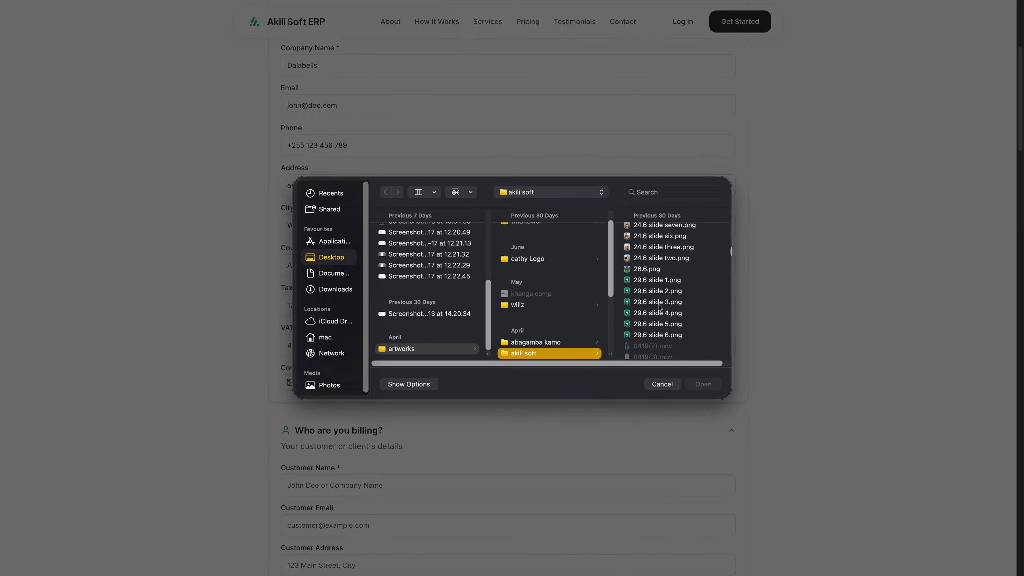
pyautogui.scroll(-5, 661, 307)
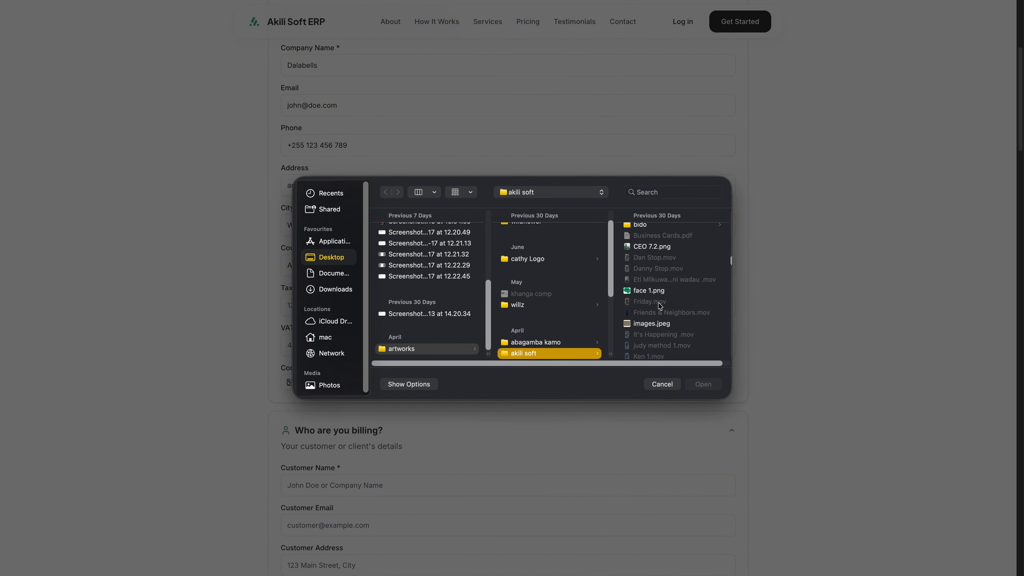
pyautogui.click(660, 279)
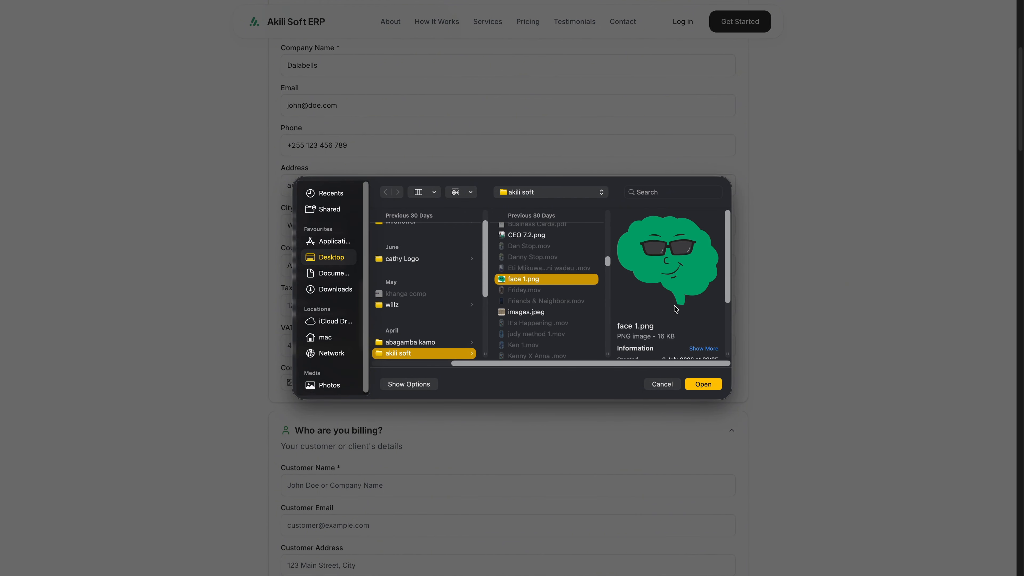
pyautogui.click(705, 387)
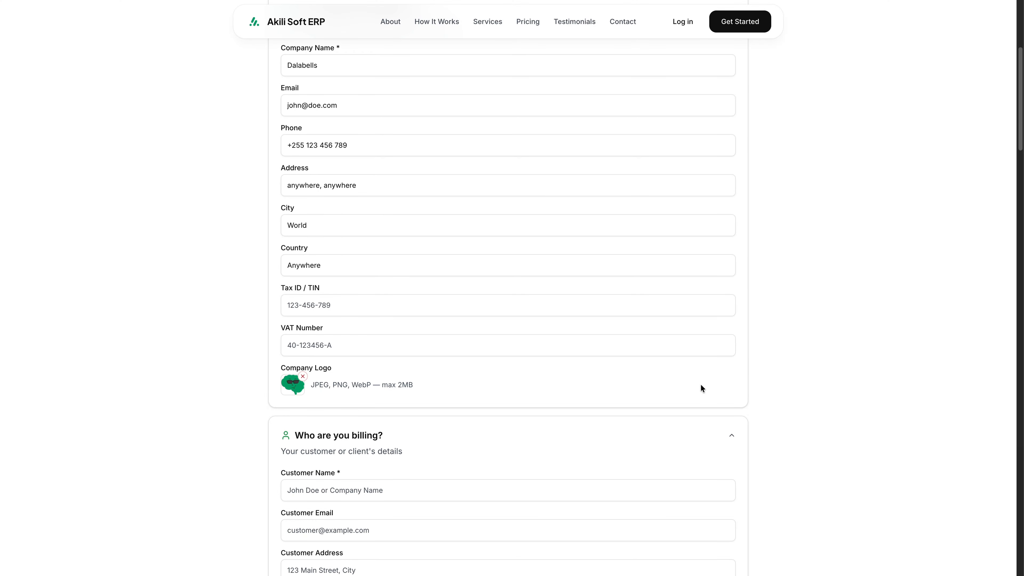
# Fill in the billed customer's full name, e-mail and address.
pyautogui.scroll(-3, 524, 455)
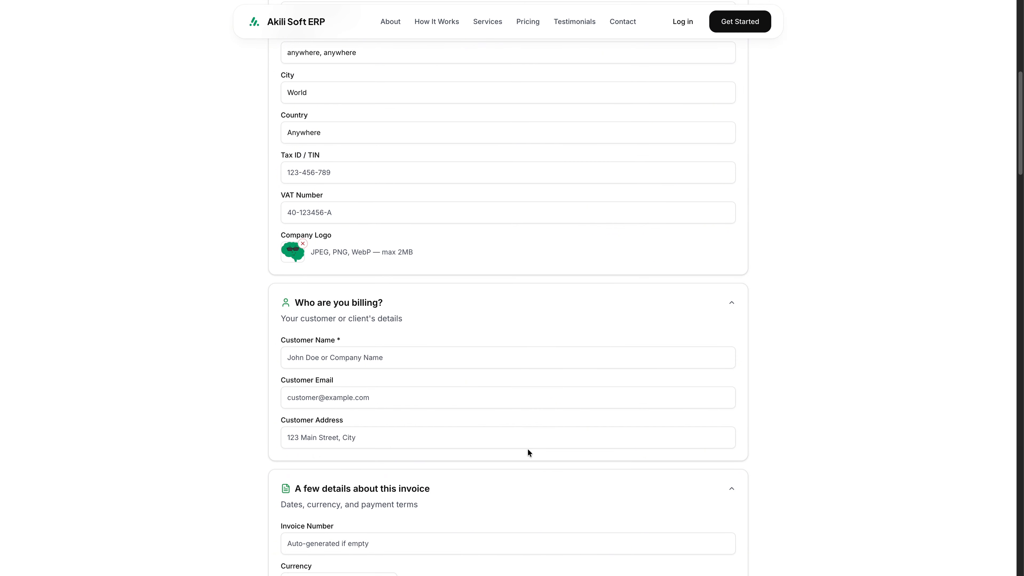
pyautogui.click(401, 362)
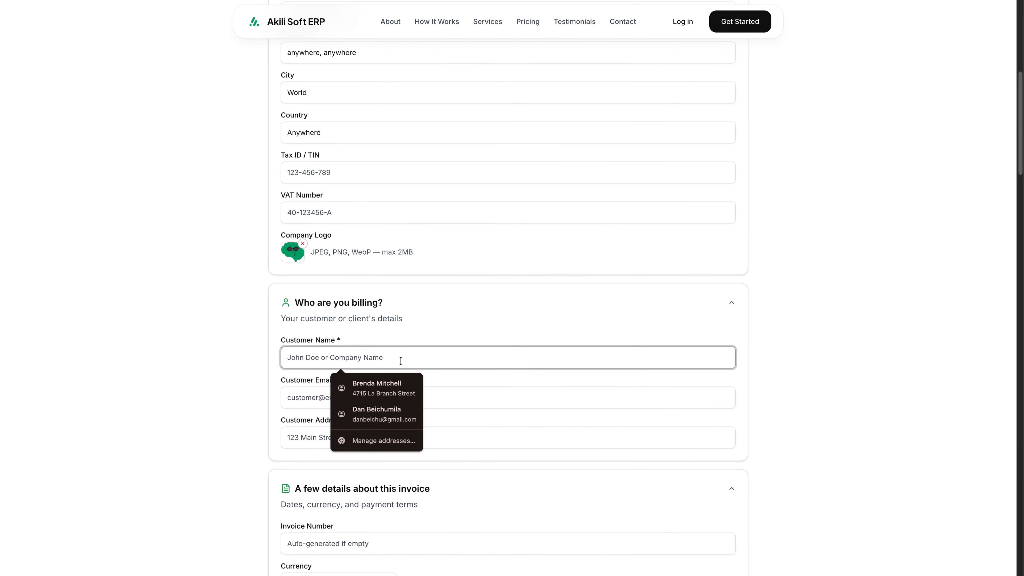
pyautogui.write('Janie Doe')
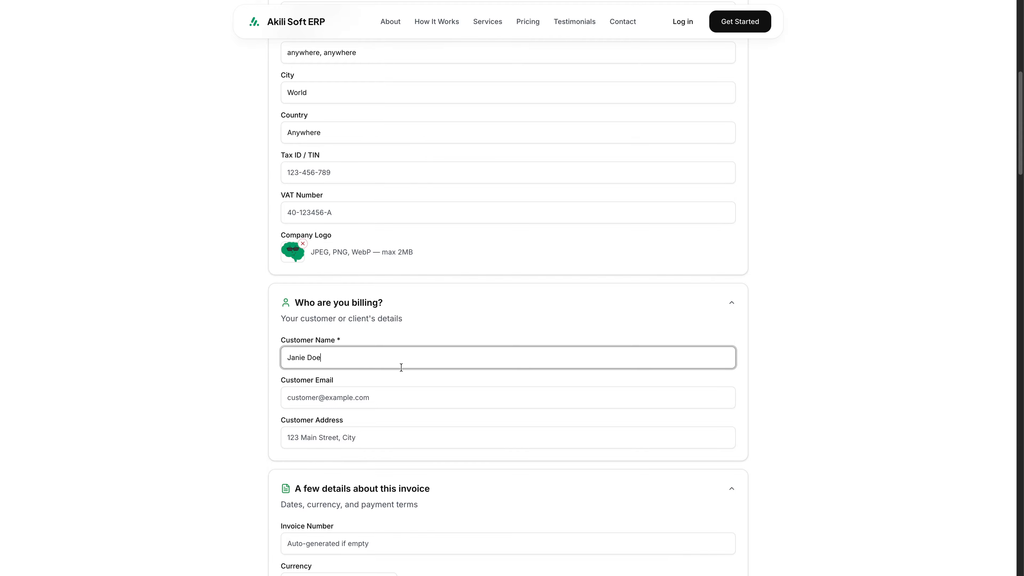
pyautogui.click(383, 404)
pyautogui.write('Ja')
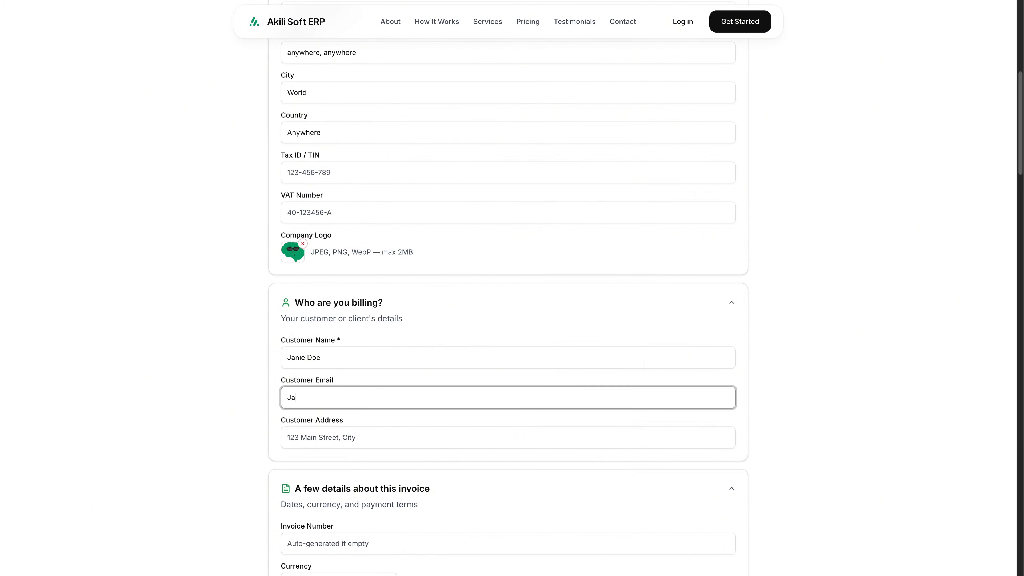
pyautogui.write('nie@doe.com')
pyautogui.click(381, 443)
pyautogui.write('Any')
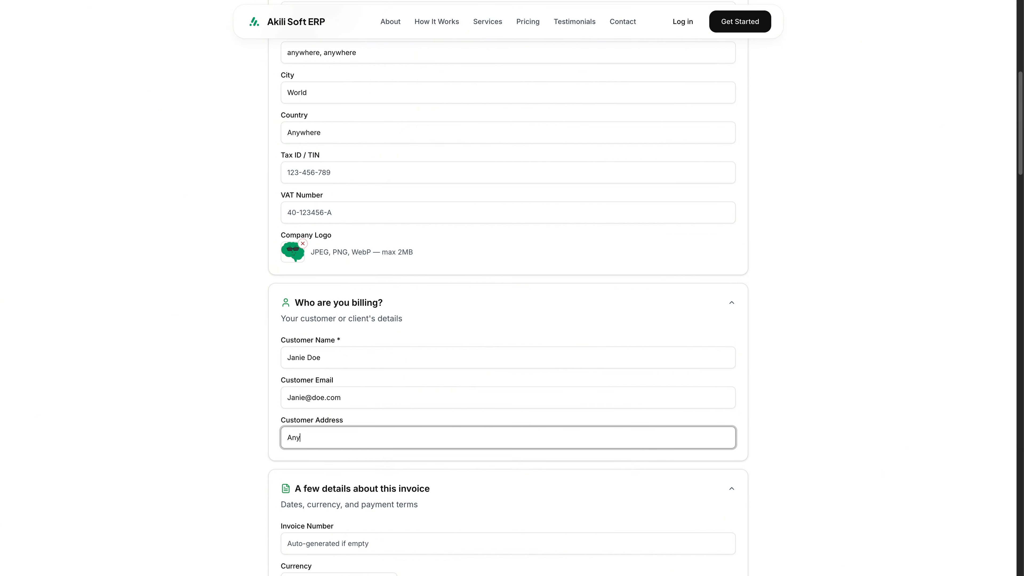
pyautogui.write('where')
# Set the due date to July 30th, 2026 and the payment terms to Due on Receipt, keeping TZS - Tanzanian Shilling as the currency.
pyautogui.scroll(-1, 373, 498)
pyautogui.scroll(-8, 372, 500)
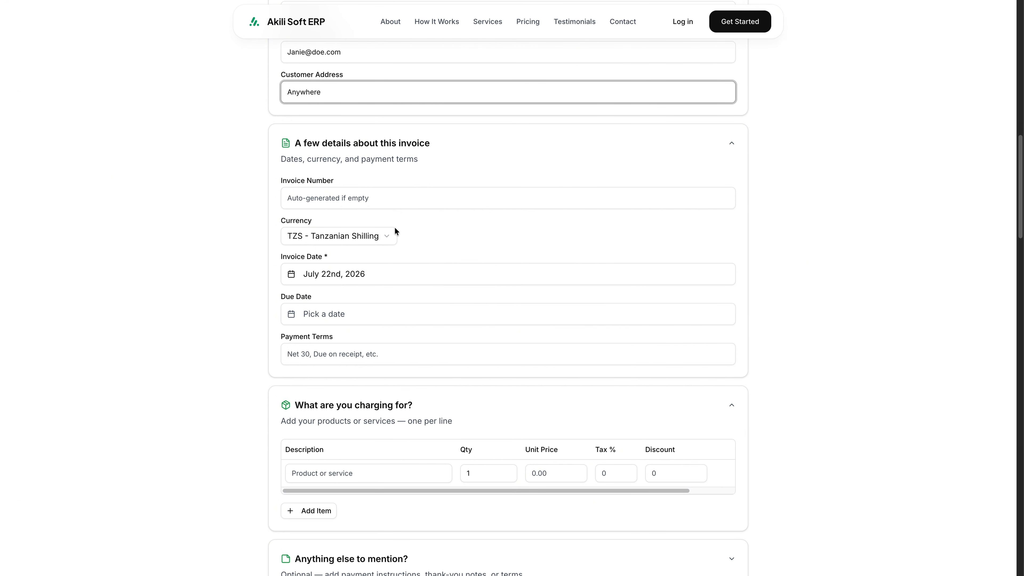
pyautogui.click(382, 232)
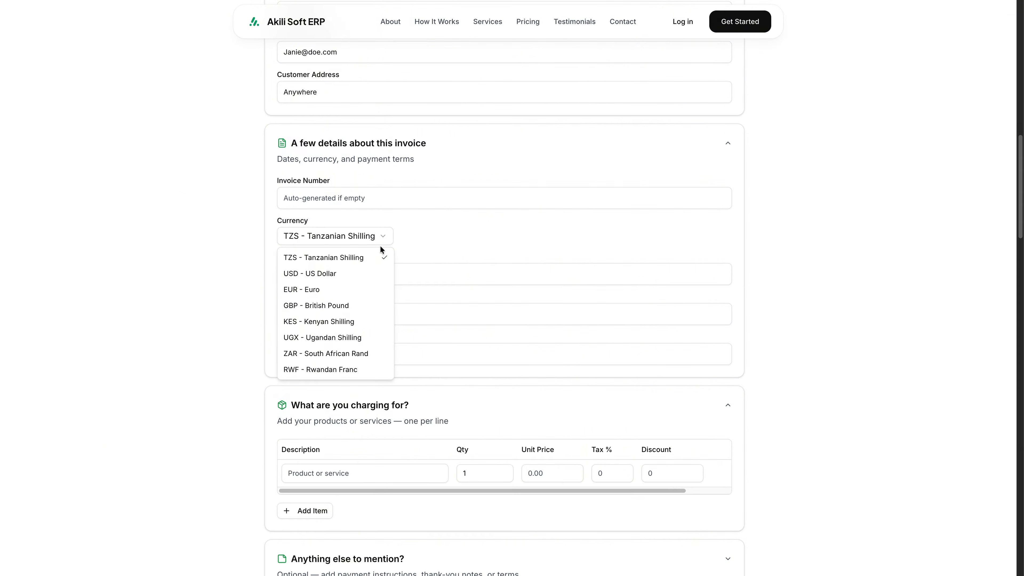
pyautogui.click(431, 222)
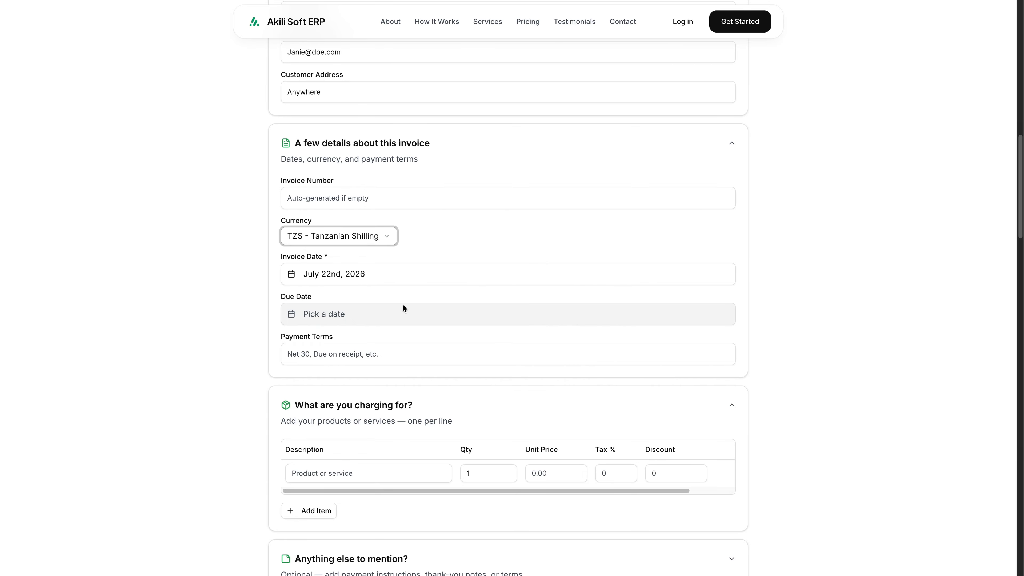
pyautogui.click(400, 313)
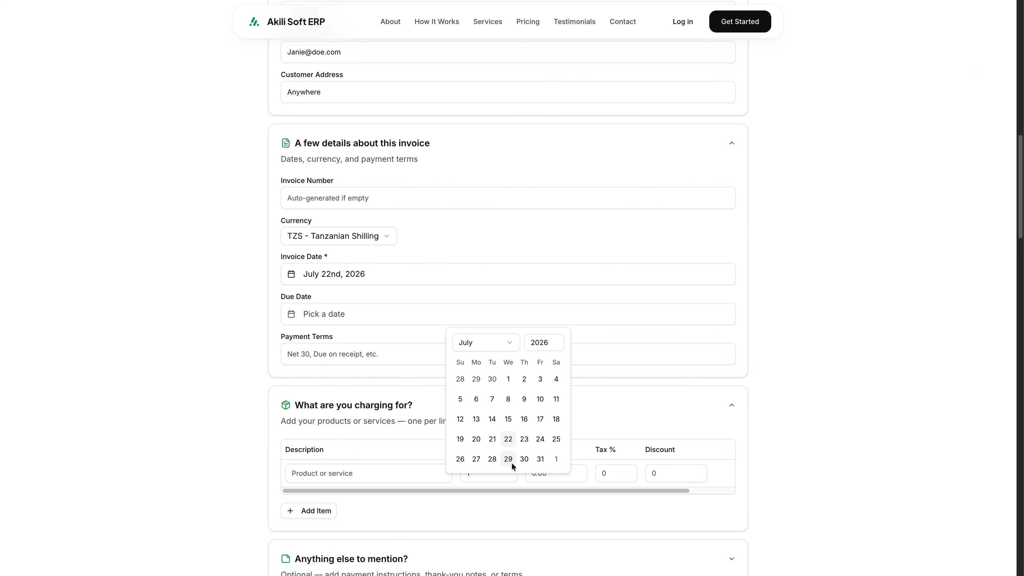
pyautogui.click(523, 459)
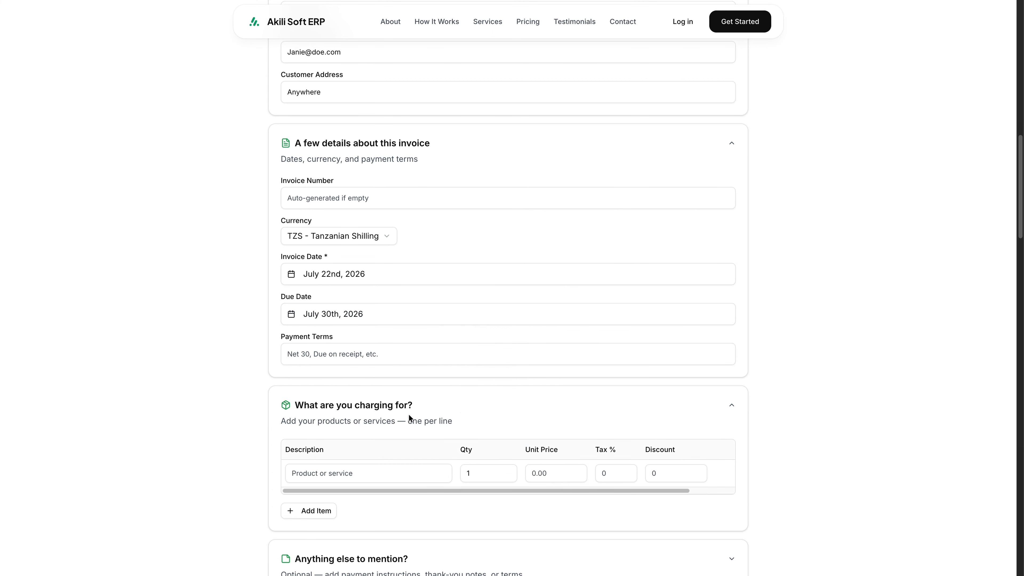
pyautogui.click(359, 354)
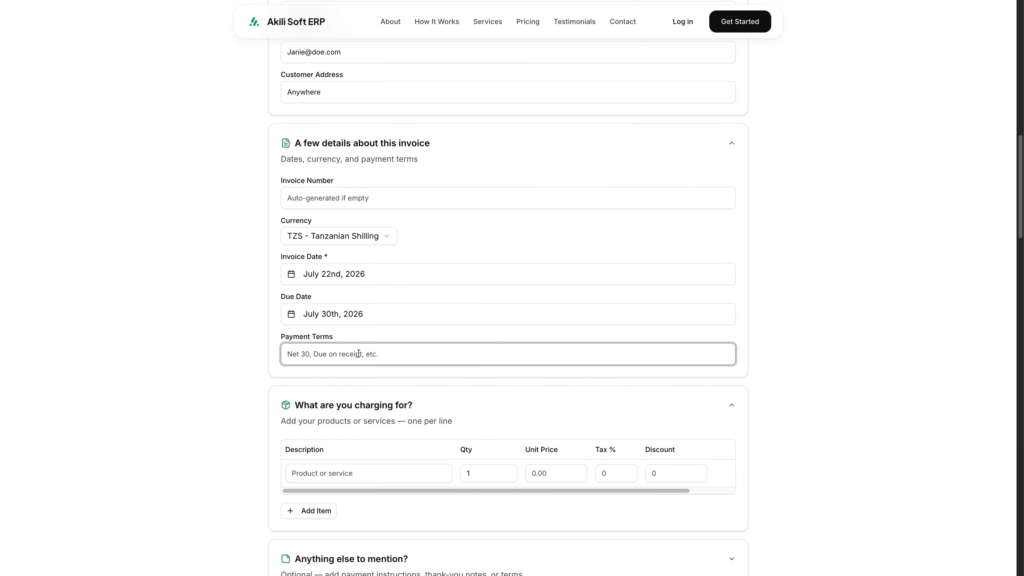
pyautogui.write('Due on Receipt')
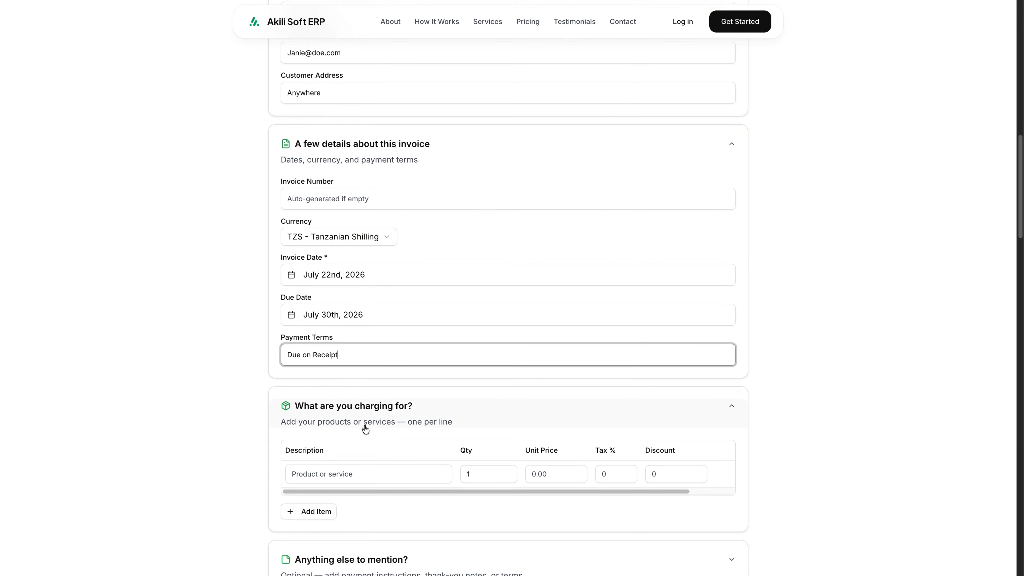
# Fill in the first line item as Graphics Designing with a unit price of 350000, leaving tax and discount blank.
pyautogui.scroll(1, 365, 428)
pyautogui.scroll(-1, 366, 429)
pyautogui.scroll(-2, 365, 429)
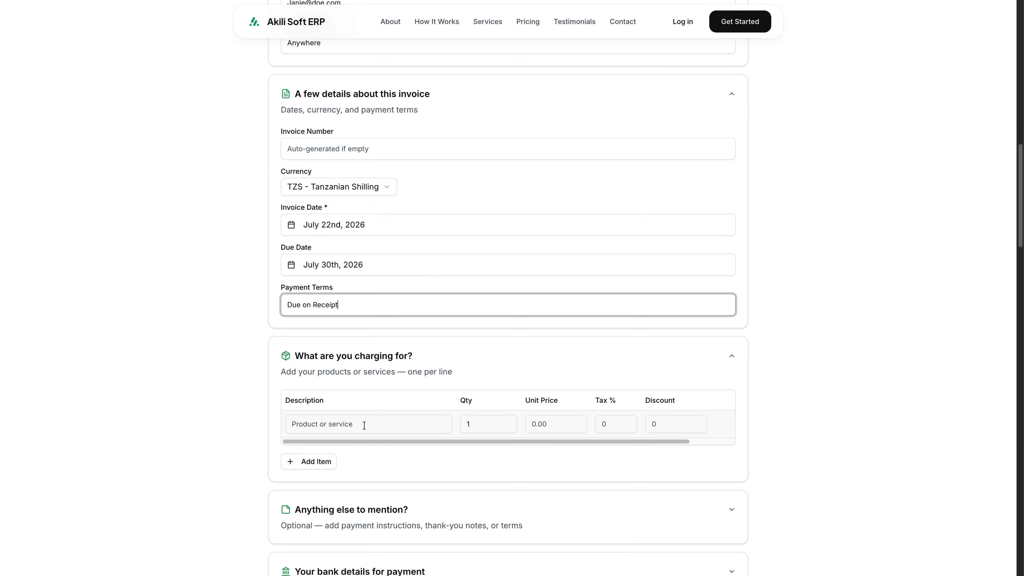
pyautogui.click(364, 424)
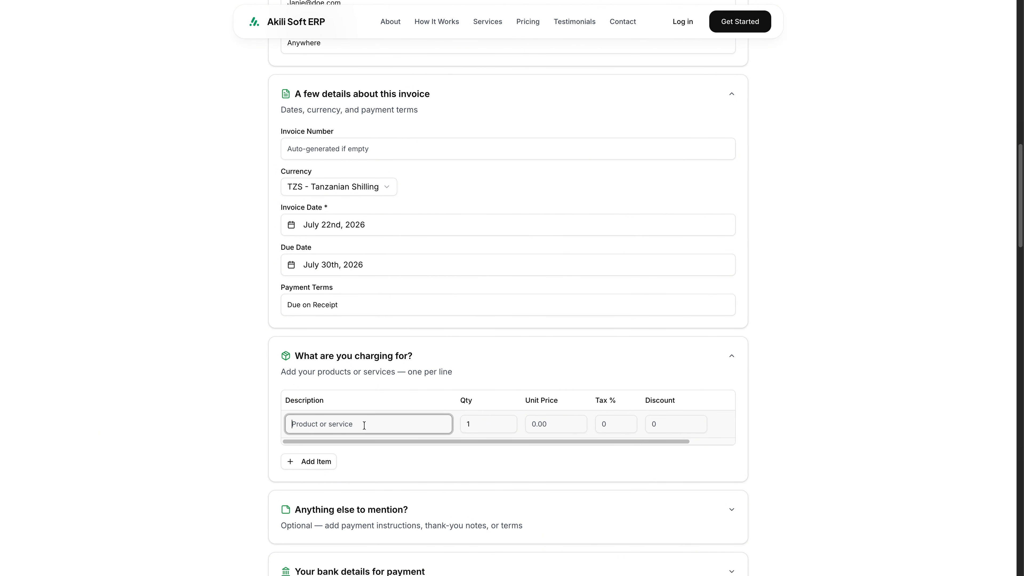
pyautogui.write('Graphics Designing')
pyautogui.click(548, 423)
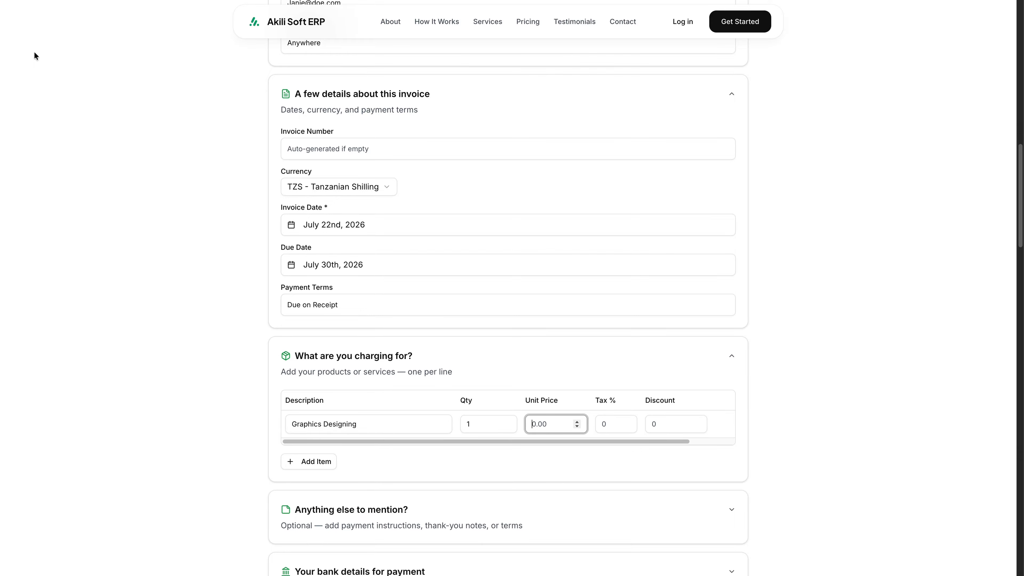
pyautogui.write('350')
pyautogui.write('000')
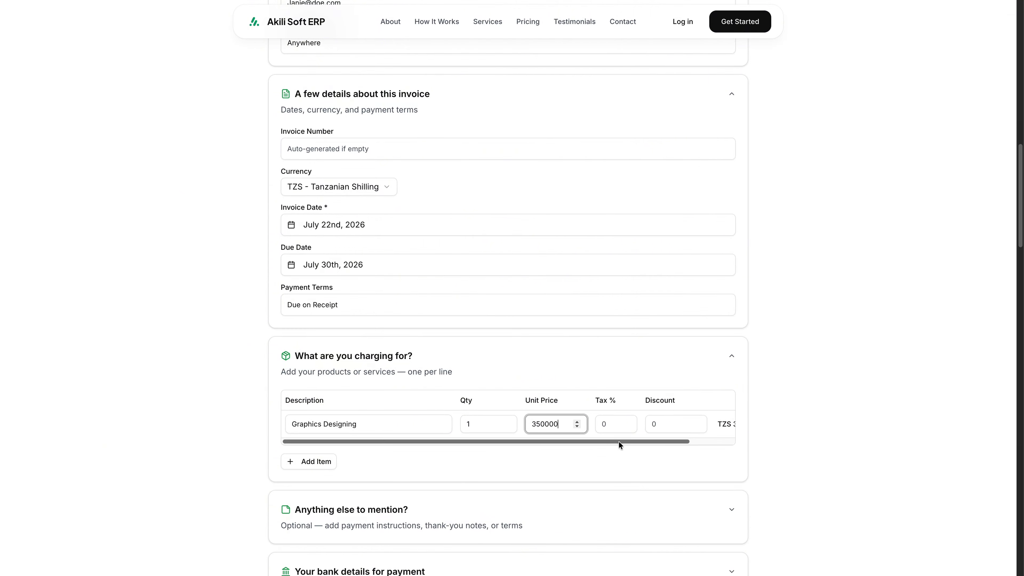
pyautogui.click(685, 420)
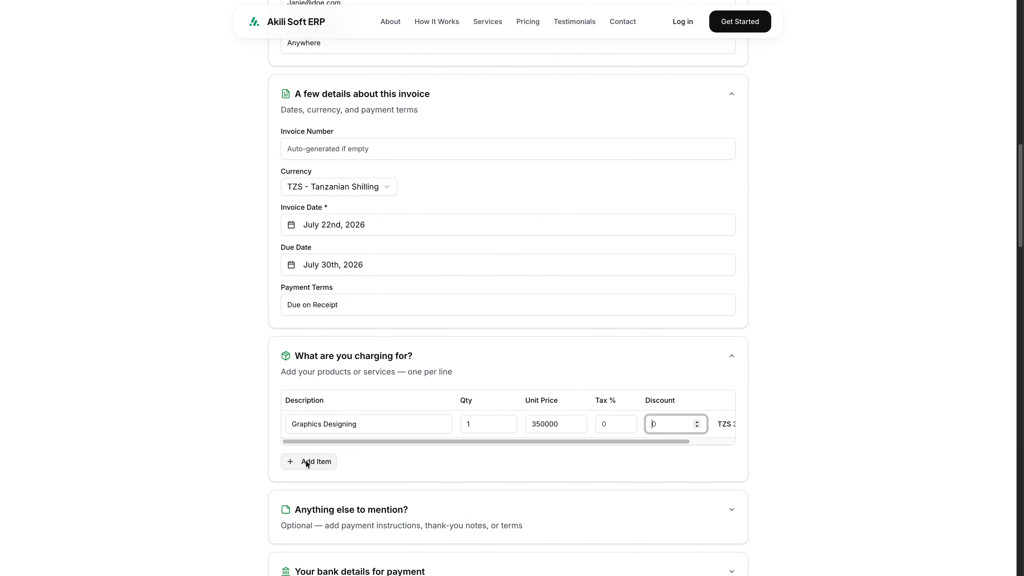
# Generate the invoice preview and review the whole page from the header to the footer.
pyautogui.scroll(-2, 329, 514)
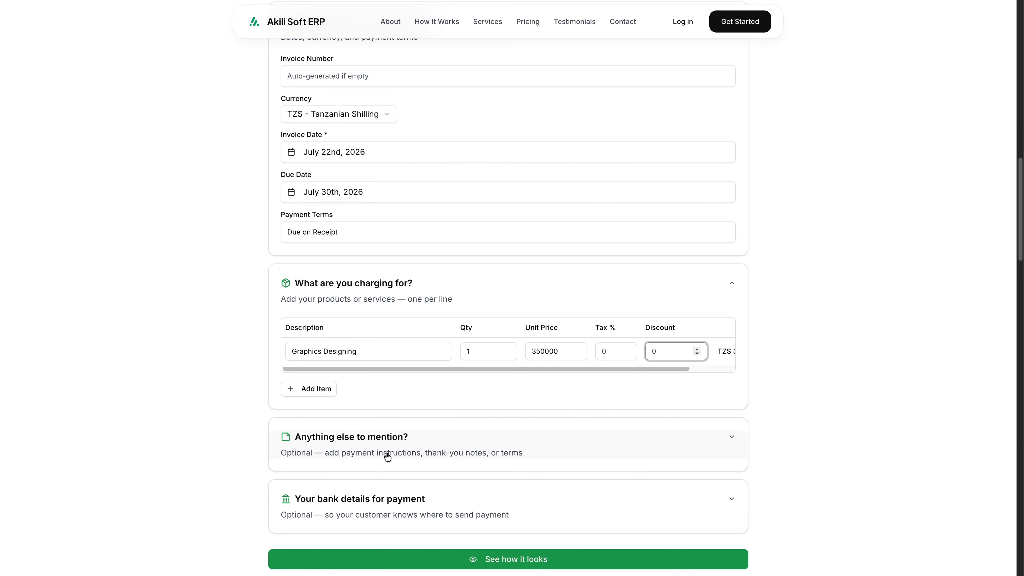
pyautogui.click(481, 569)
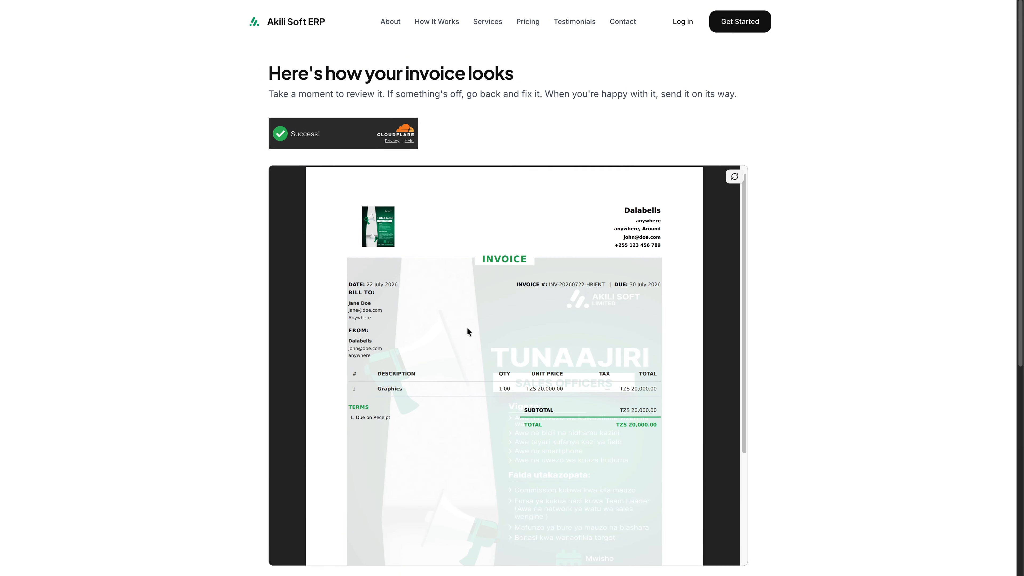
pyautogui.scroll(-4, 466, 322)
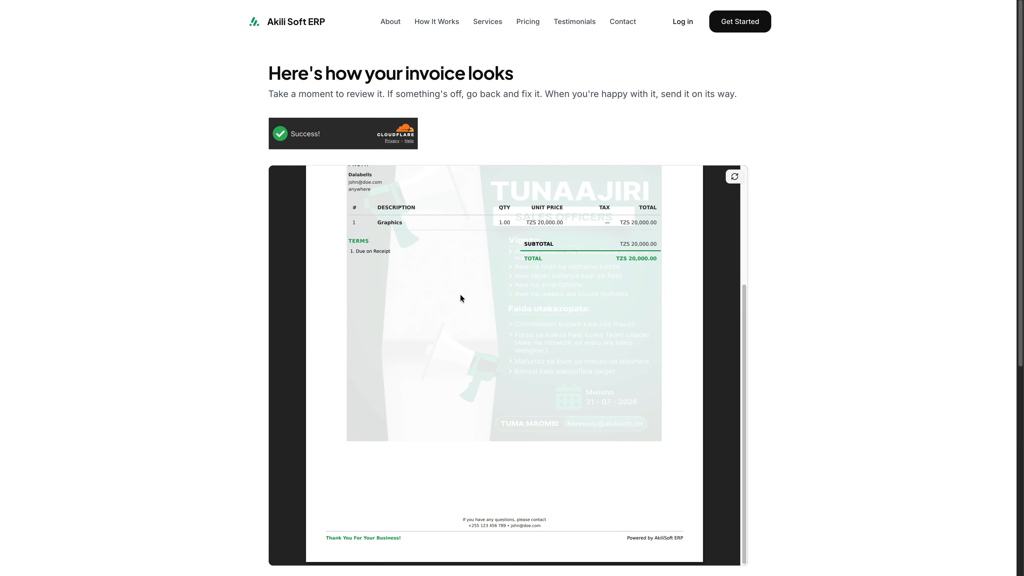
pyautogui.scroll(-3, 460, 295)
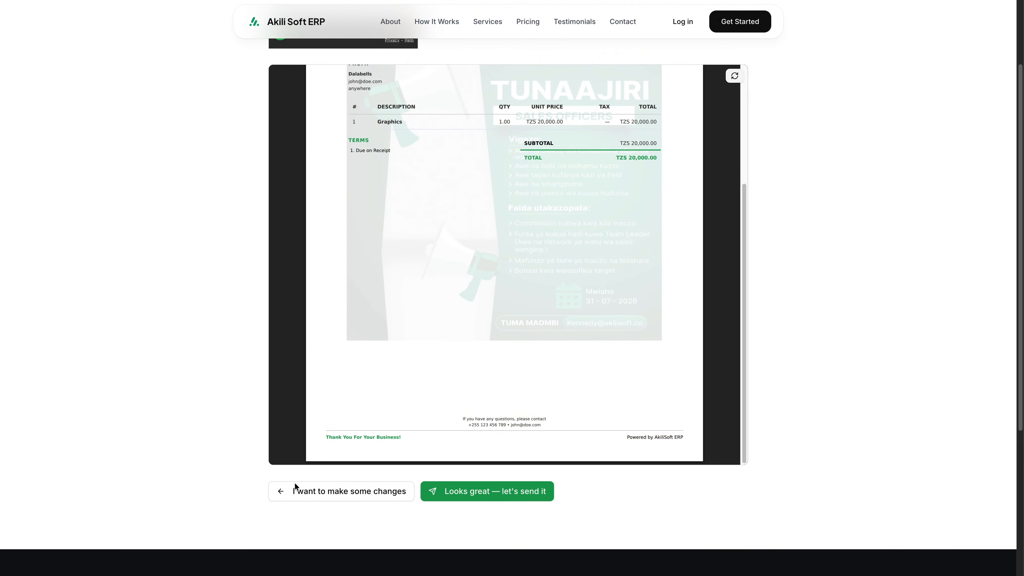
pyautogui.scroll(-2, 412, 371)
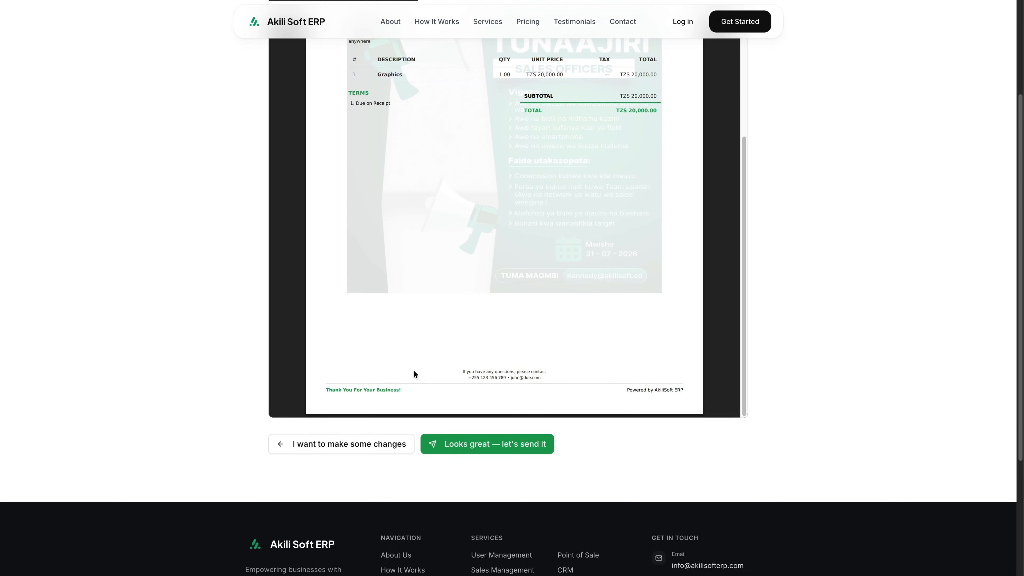
pyautogui.scroll(10, 459, 274)
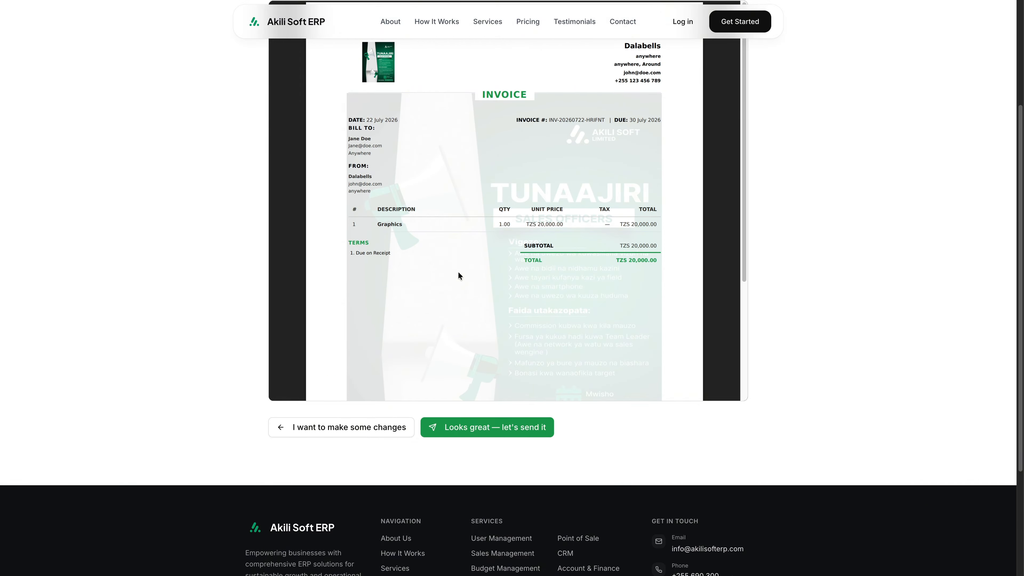
pyautogui.scroll(5, 460, 273)
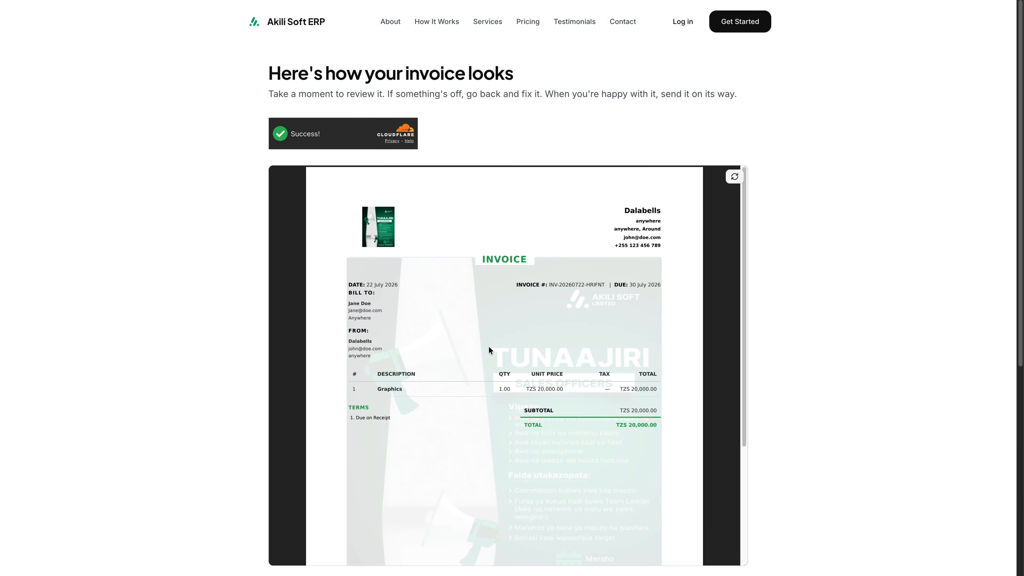
# Print the previewed invoice to a PDF in the Downloads folder, named "Invoice at" followed by the customer's full name.
pyautogui.rightClick(476, 347)
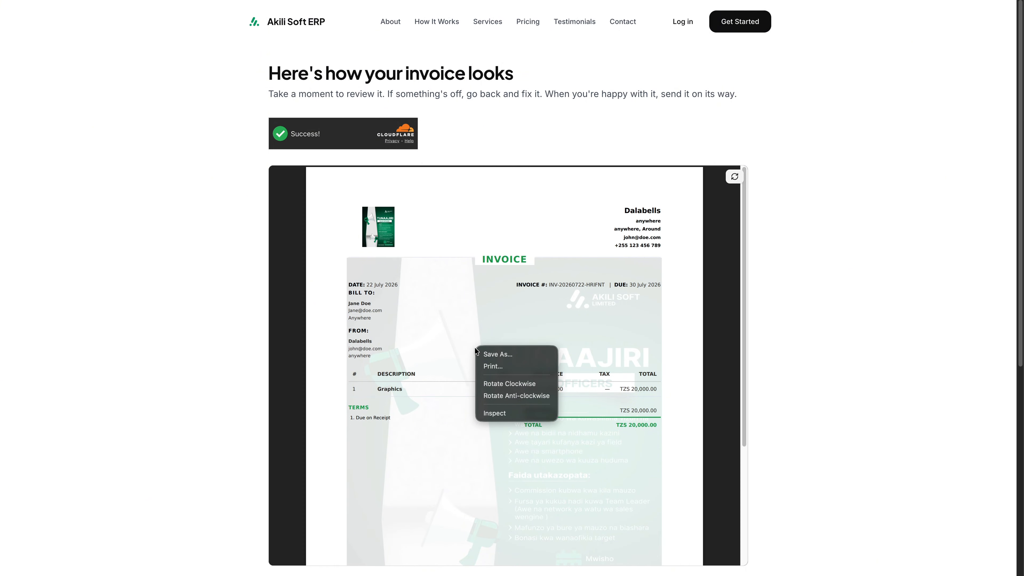
pyautogui.click(482, 365)
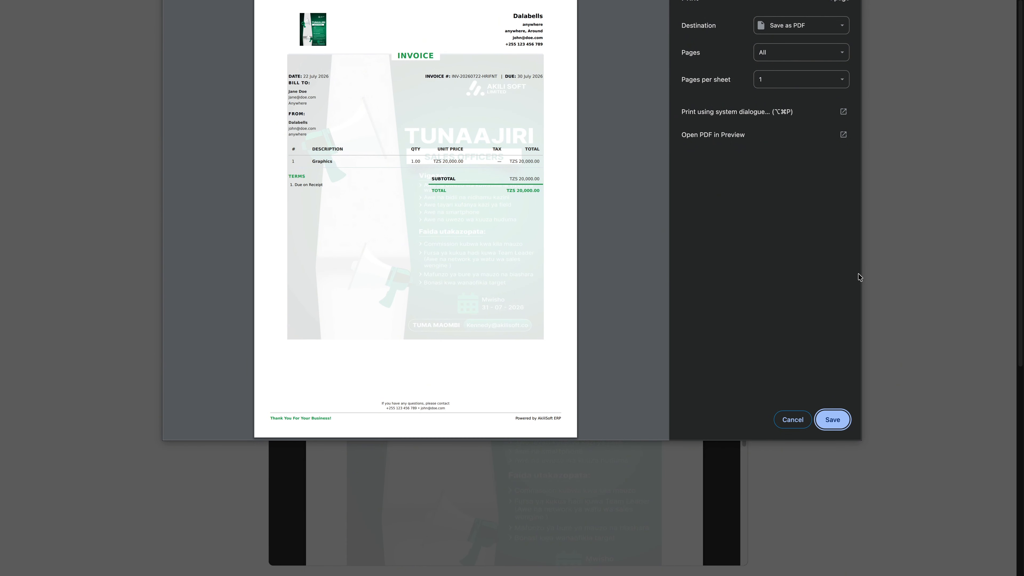
pyautogui.click(833, 427)
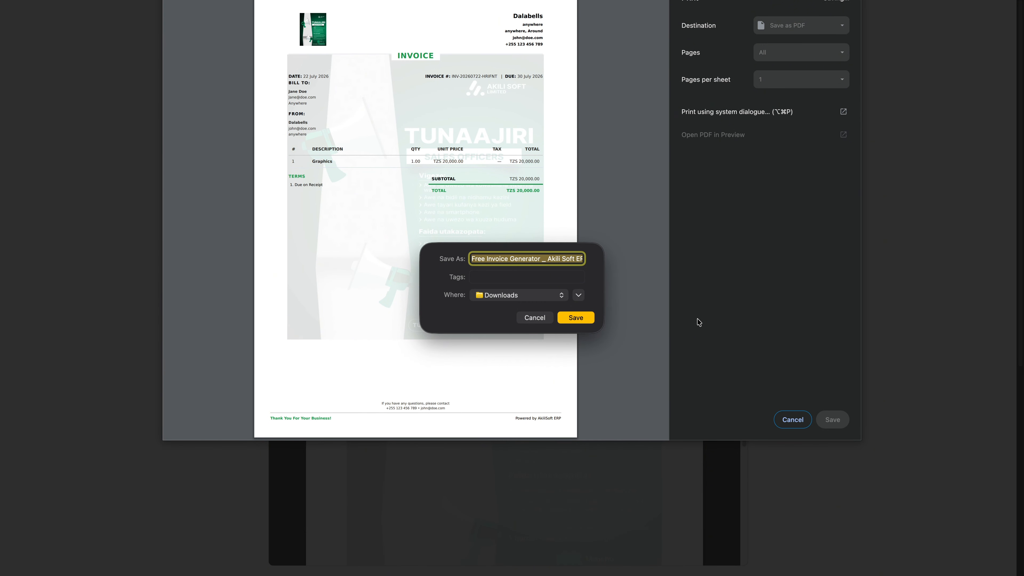
pyautogui.write('Invouce')
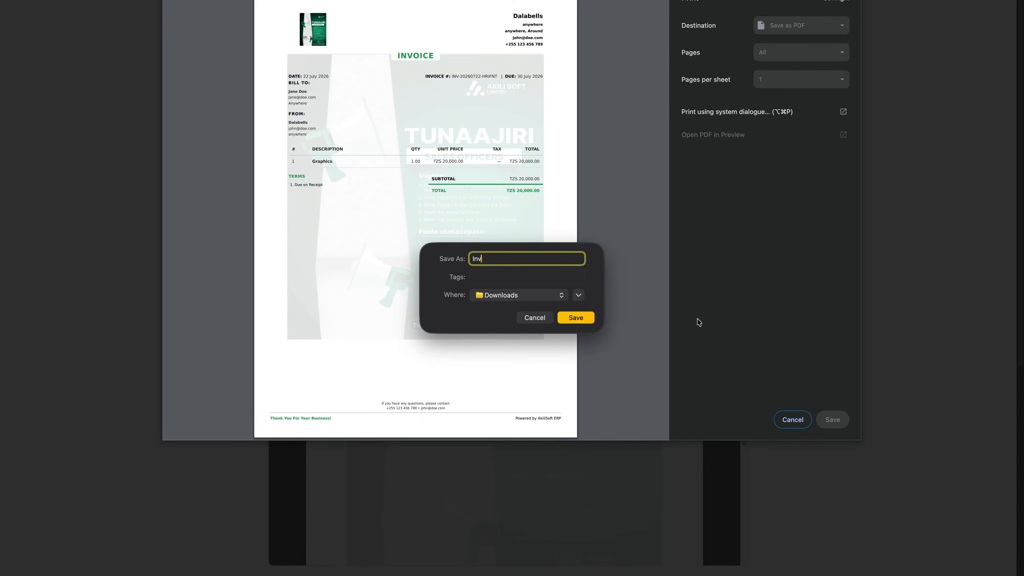
pyautogui.press('BackSpace')
pyautogui.press('BackSpace')
pyautogui.press('BackSpace')
pyautogui.press('BackSpace')
pyautogui.press('BackSpace')
pyautogui.write('oice at Jane Doe')
pyautogui.click(568, 319)
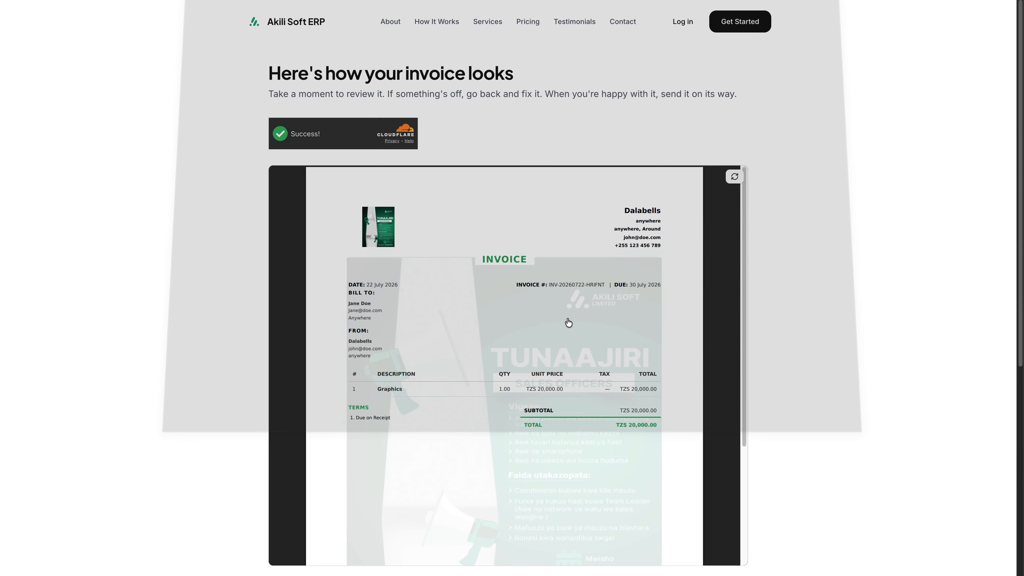